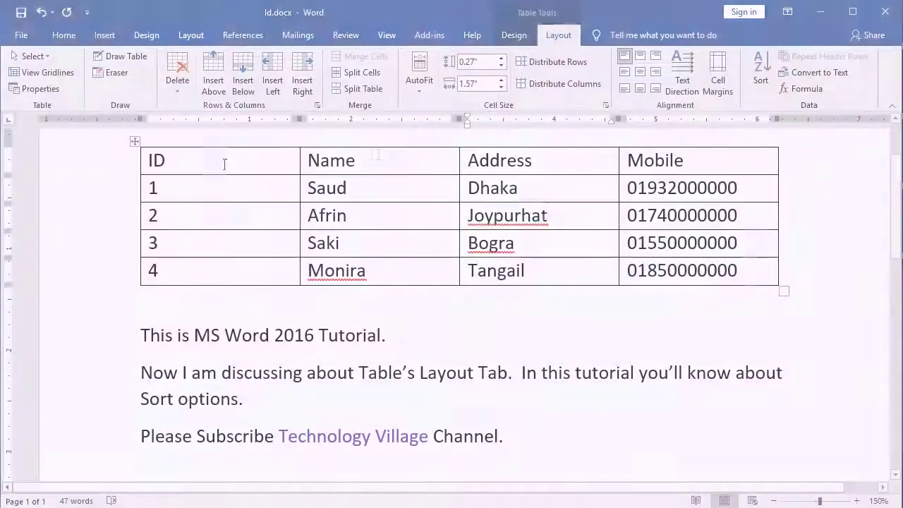
- Place the insertion point in the table and bring back the table Layout options
{"action": "left_click", "coordinate": [188, 161]}
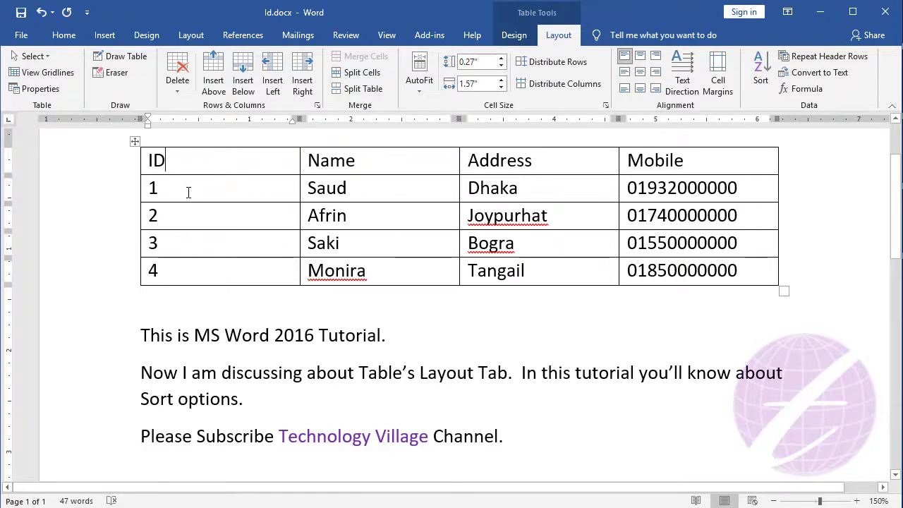
{"action": "left_click", "coordinate": [332, 184]}
{"action": "left_click", "coordinate": [245, 305]}
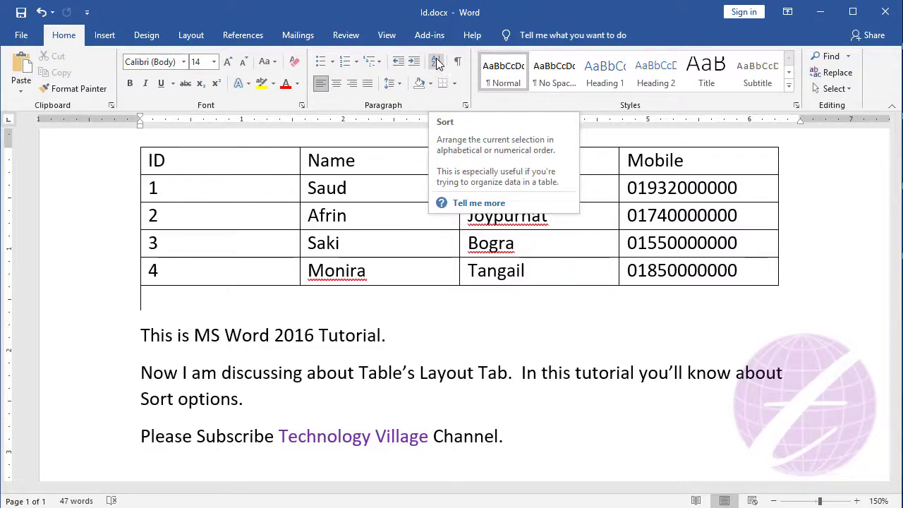
{"action": "left_click", "coordinate": [256, 158]}
{"action": "left_click", "coordinate": [559, 35]}
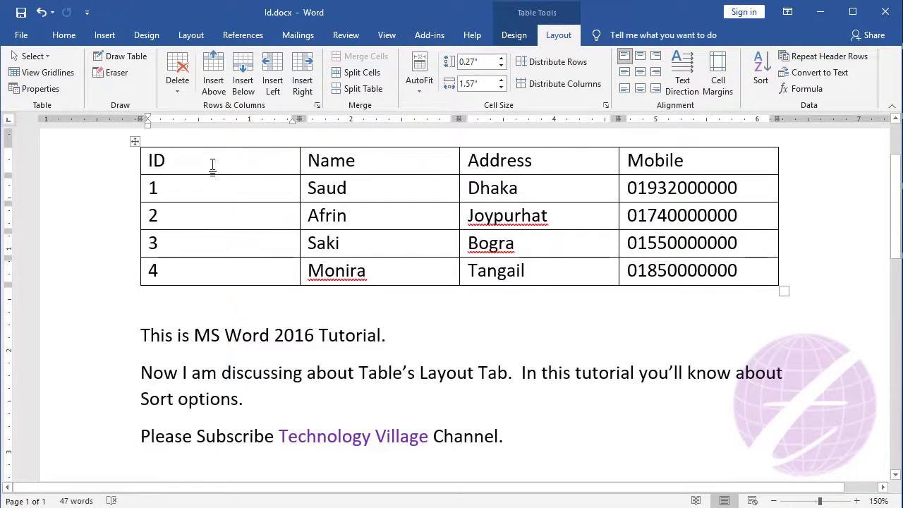
- Sort the whole table by Column 1 in descending order with no header row
{"action": "left_click", "coordinate": [133, 143]}
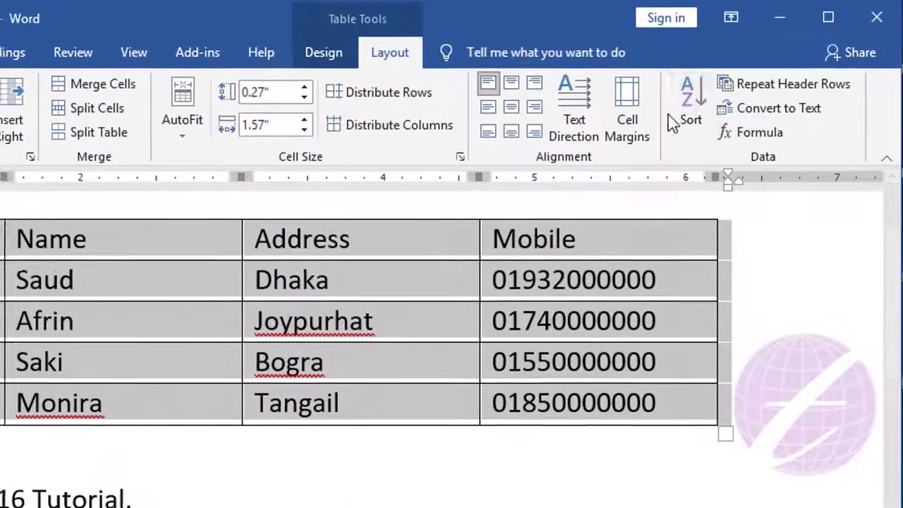
{"action": "left_click", "coordinate": [686, 116]}
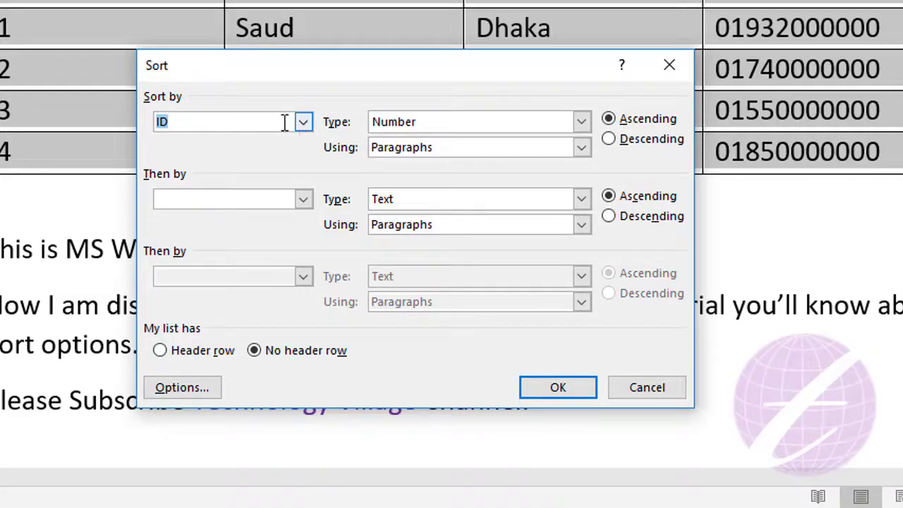
{"action": "left_click", "coordinate": [305, 127]}
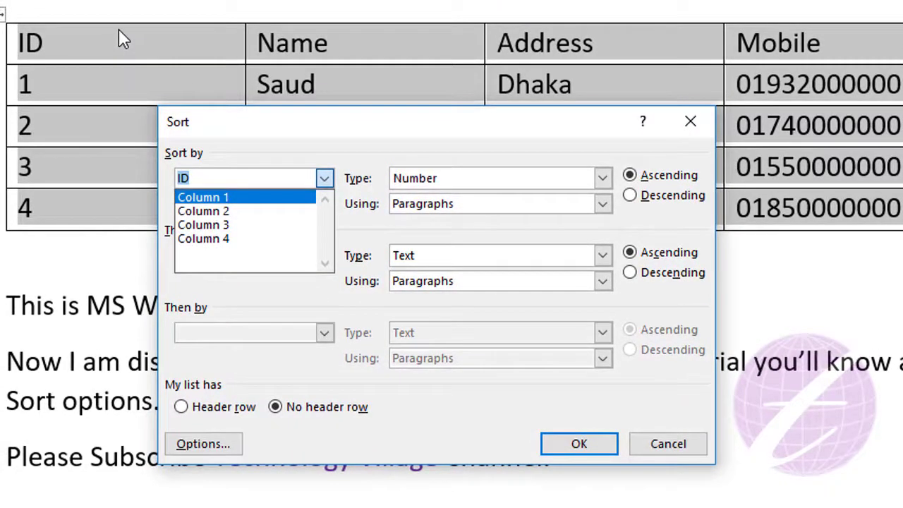
{"action": "left_click", "coordinate": [204, 199]}
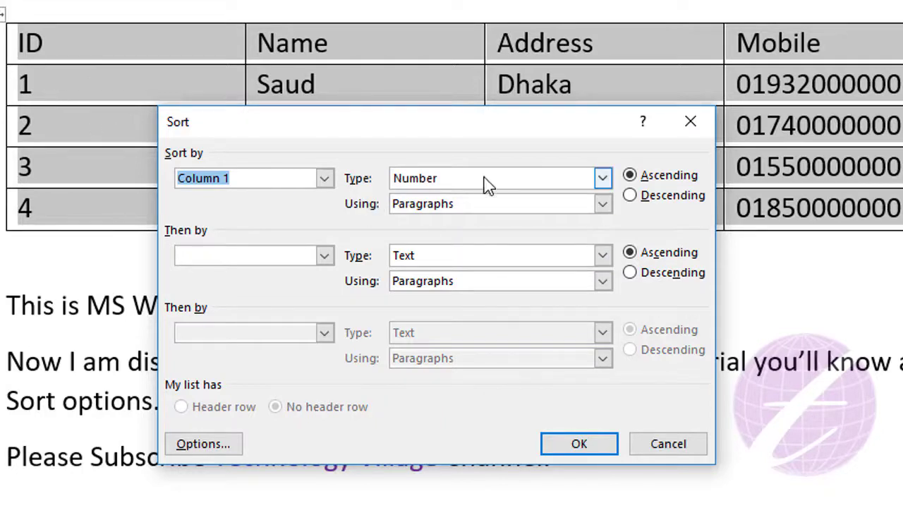
{"action": "left_click", "coordinate": [630, 197]}
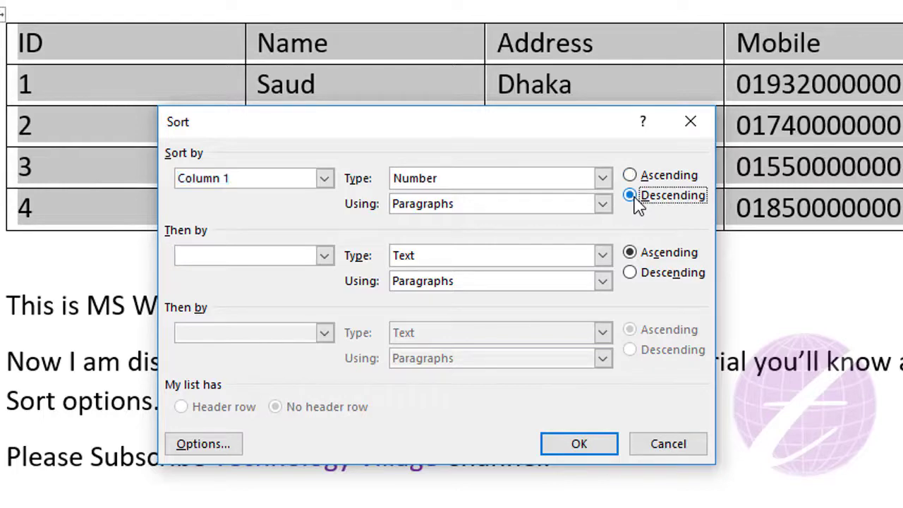
{"action": "left_click", "coordinate": [573, 451]}
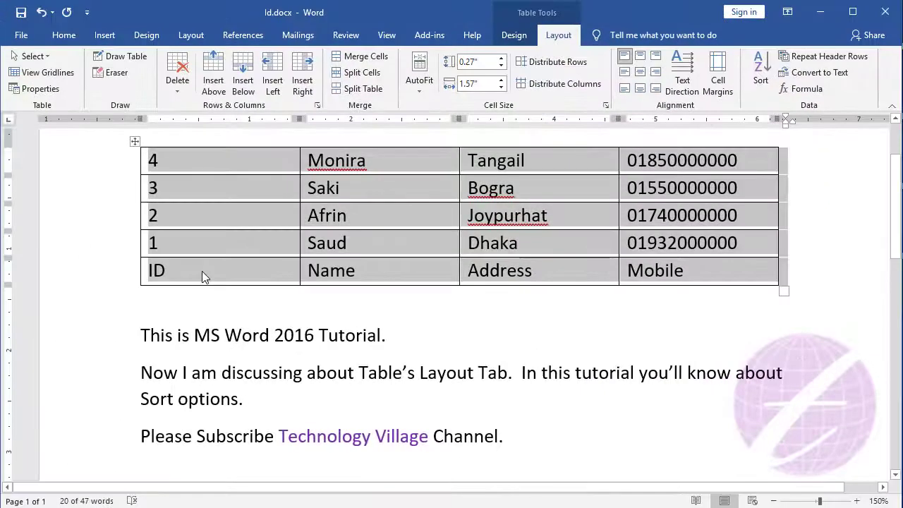
- Undo the sort, then re-sort by ID descending with the first row treated as header
{"action": "key", "text": "ctrl+z"}
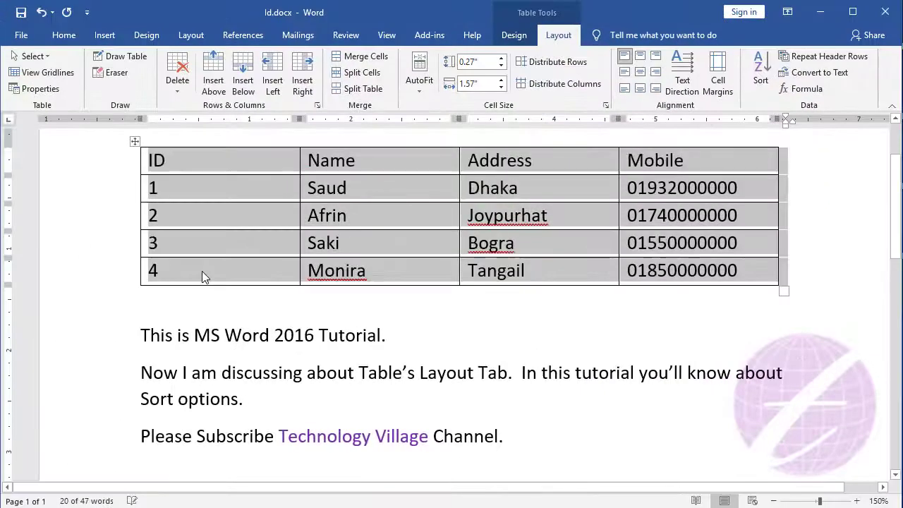
{"action": "left_click", "coordinate": [762, 69]}
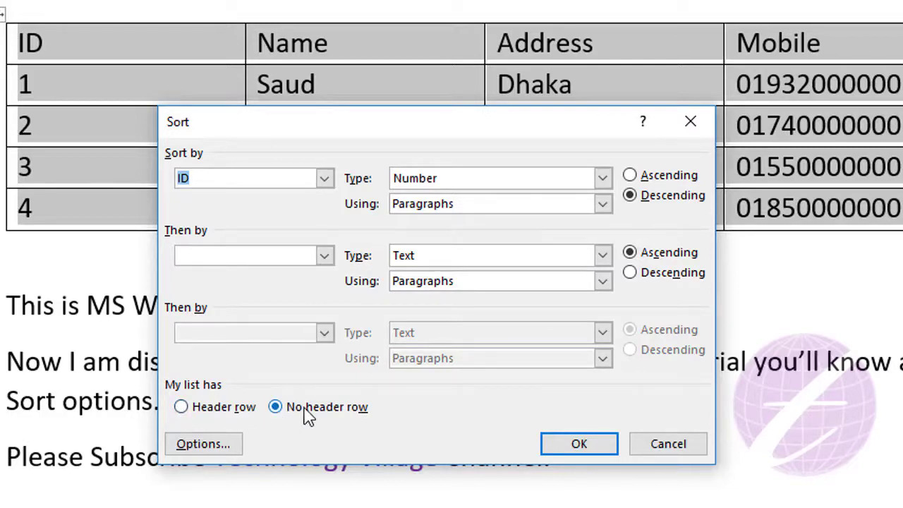
{"action": "left_click", "coordinate": [181, 412]}
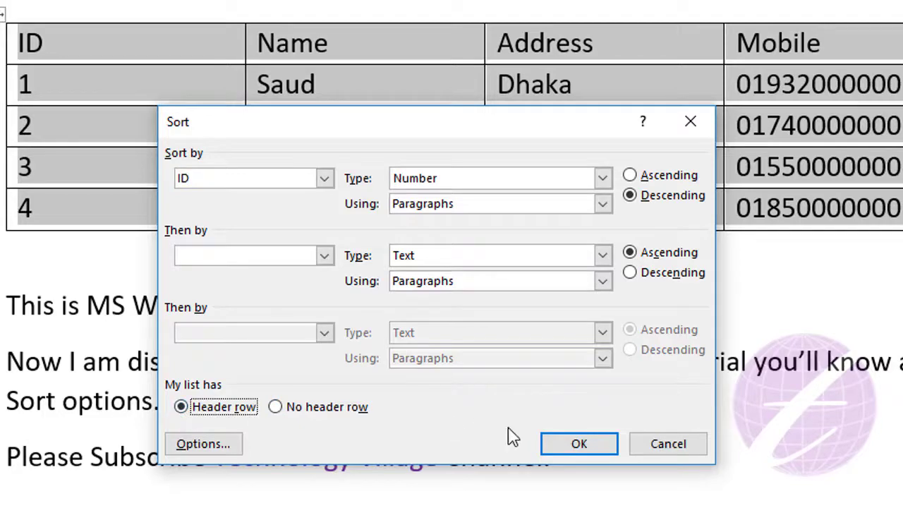
{"action": "left_click", "coordinate": [570, 448]}
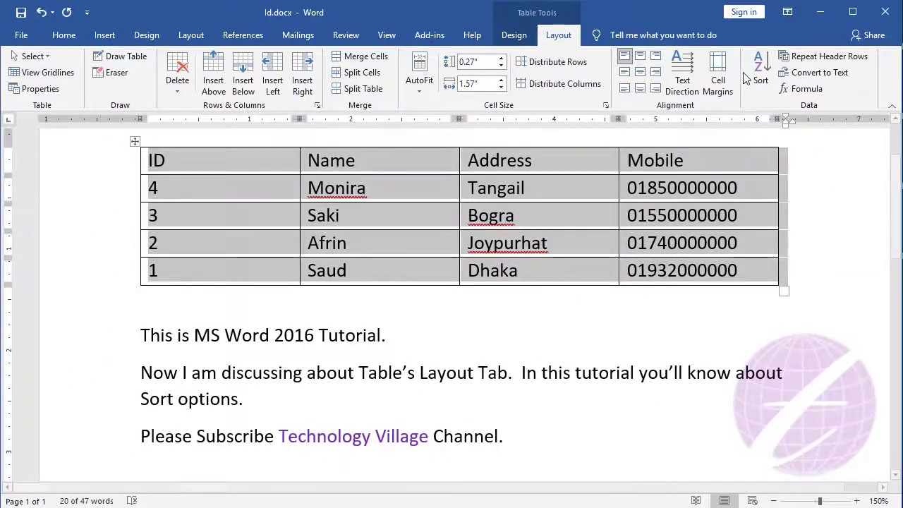
{"action": "left_click", "coordinate": [760, 68]}
- Restore ascending ID order by sorting on Column 1 ascending
{"action": "left_click", "coordinate": [558, 248]}
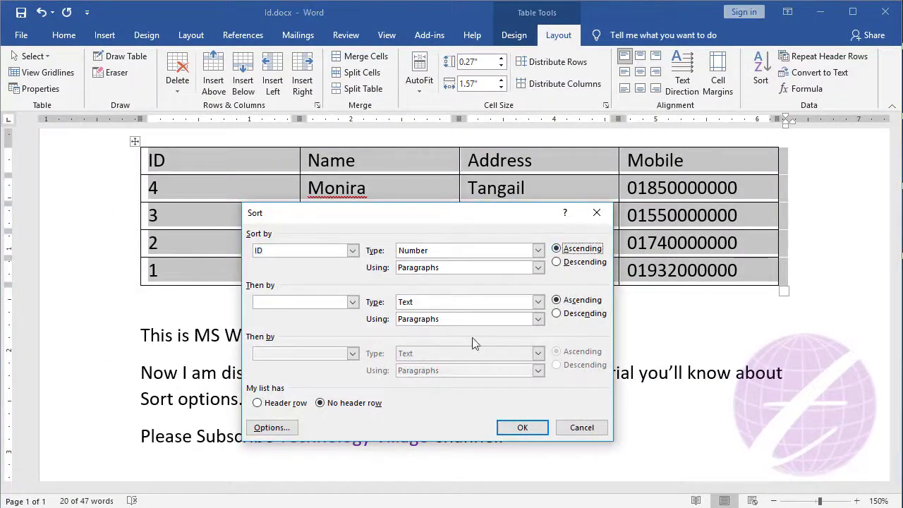
{"action": "left_click", "coordinate": [351, 252]}
{"action": "left_click", "coordinate": [271, 264]}
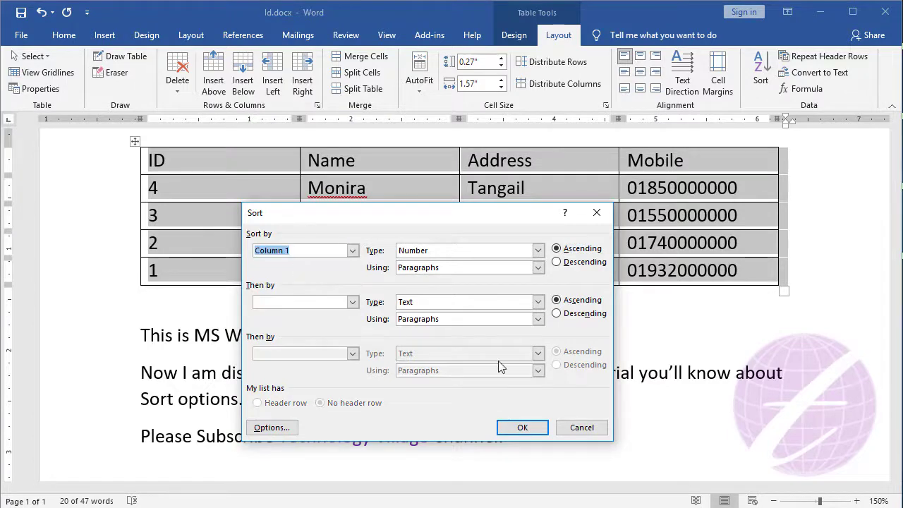
{"action": "left_click", "coordinate": [522, 428]}
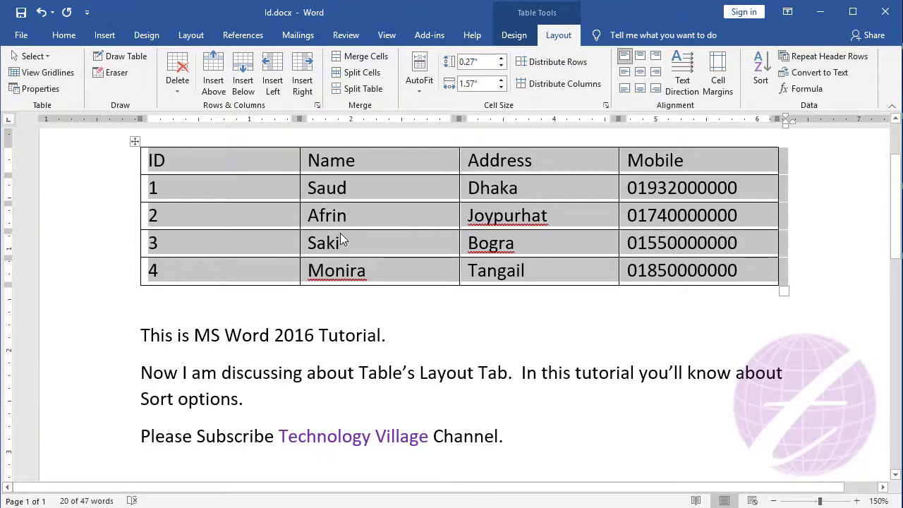
- Sort the table by Column 2 (Name) ascending with no header row
{"action": "left_click", "coordinate": [760, 70]}
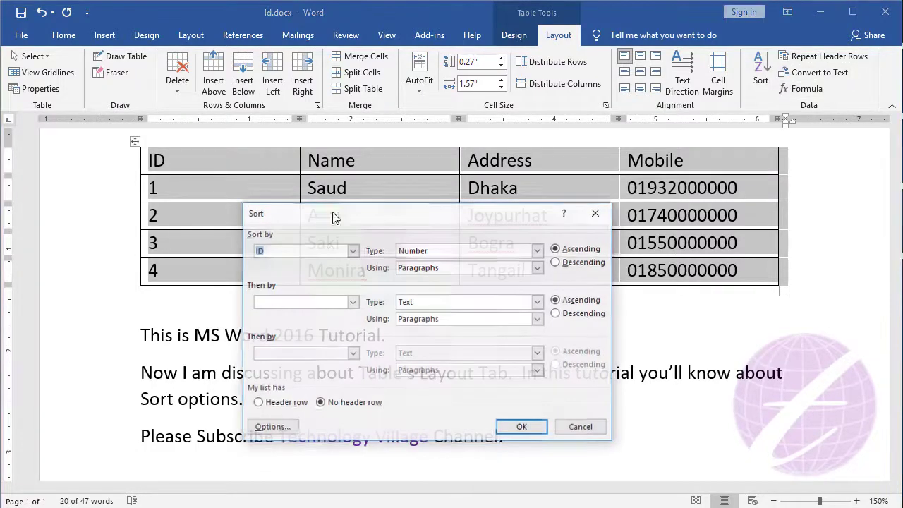
{"action": "left_click", "coordinate": [351, 247]}
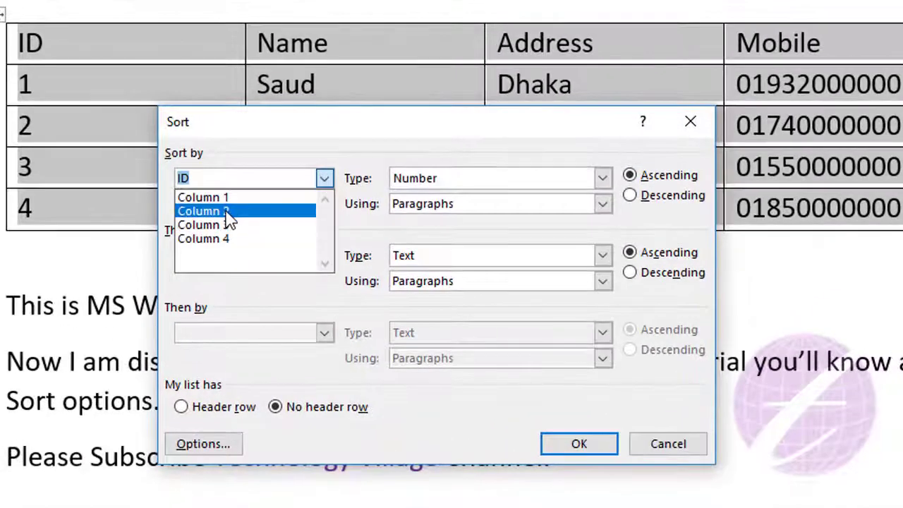
{"action": "left_click", "coordinate": [283, 268]}
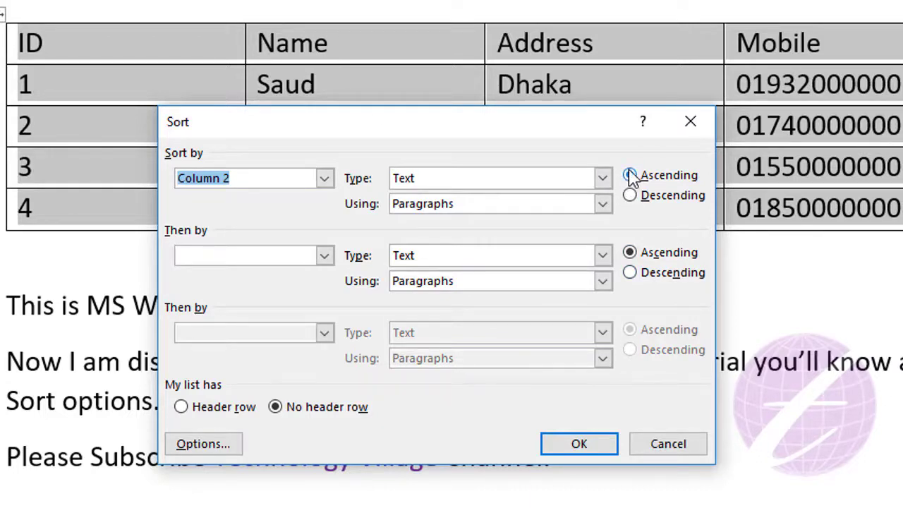
{"action": "left_click", "coordinate": [583, 445]}
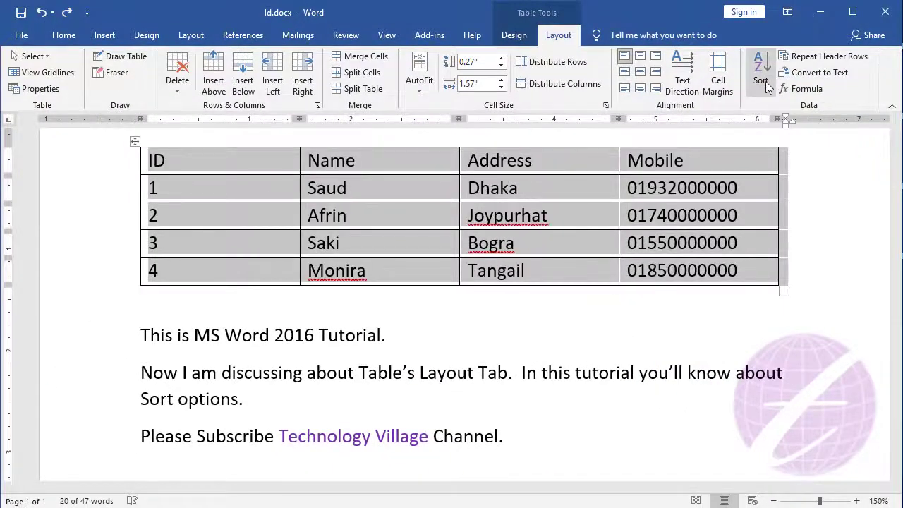
- Sort data rows by Name A–Z under the header: Afrin, Monira, Saki, Saud
{"action": "left_click", "coordinate": [768, 85]}
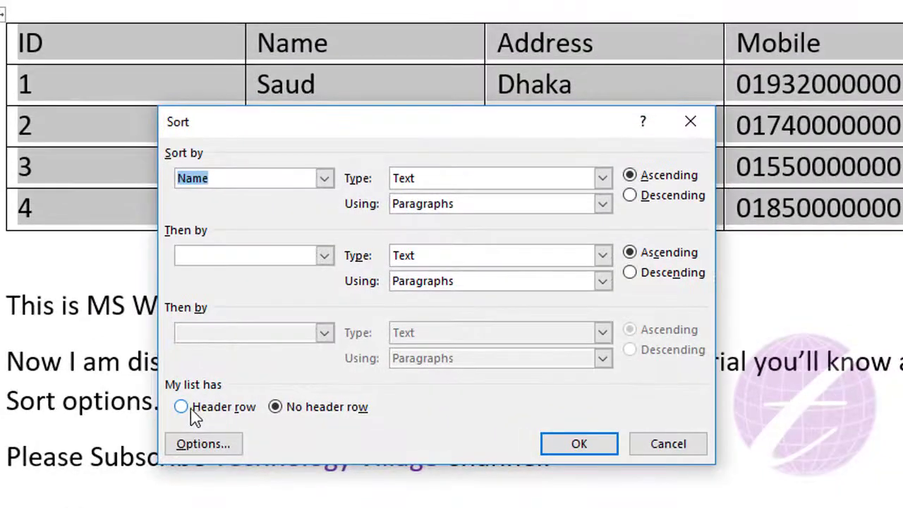
{"action": "left_click", "coordinate": [190, 408]}
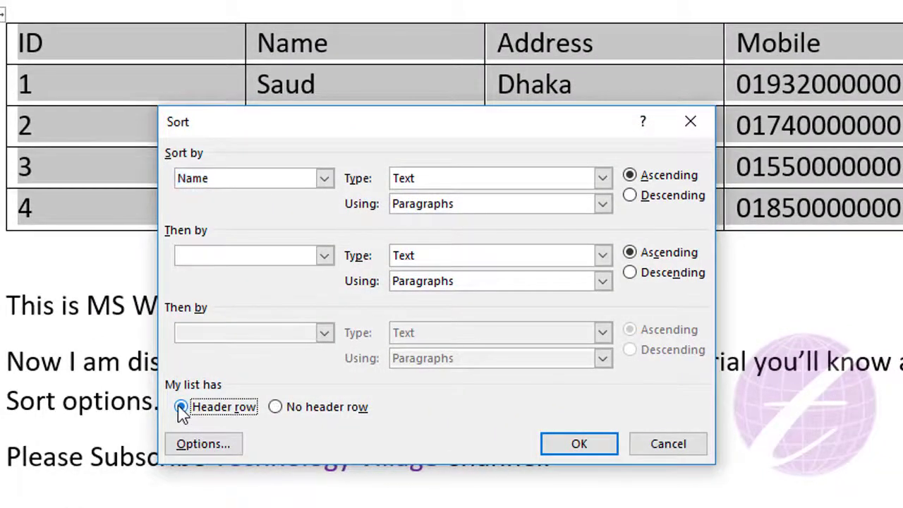
{"action": "left_click", "coordinate": [314, 179]}
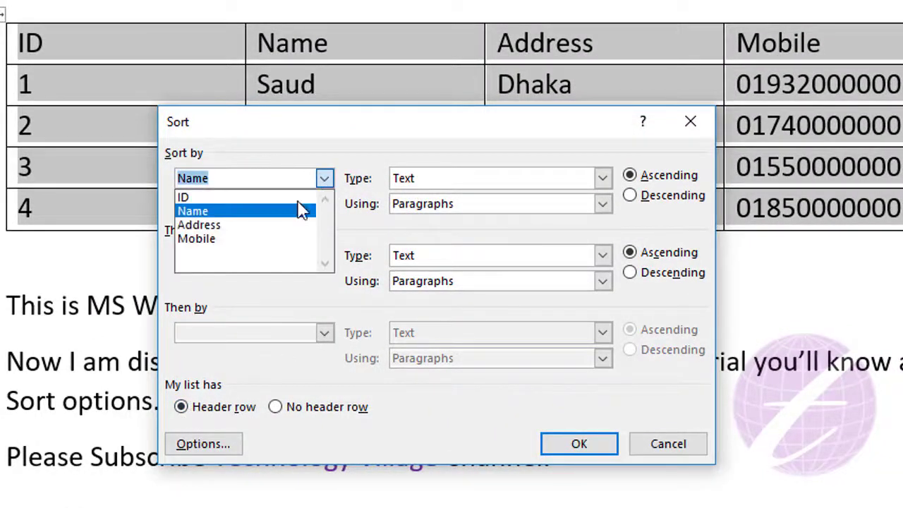
{"action": "left_click", "coordinate": [219, 208]}
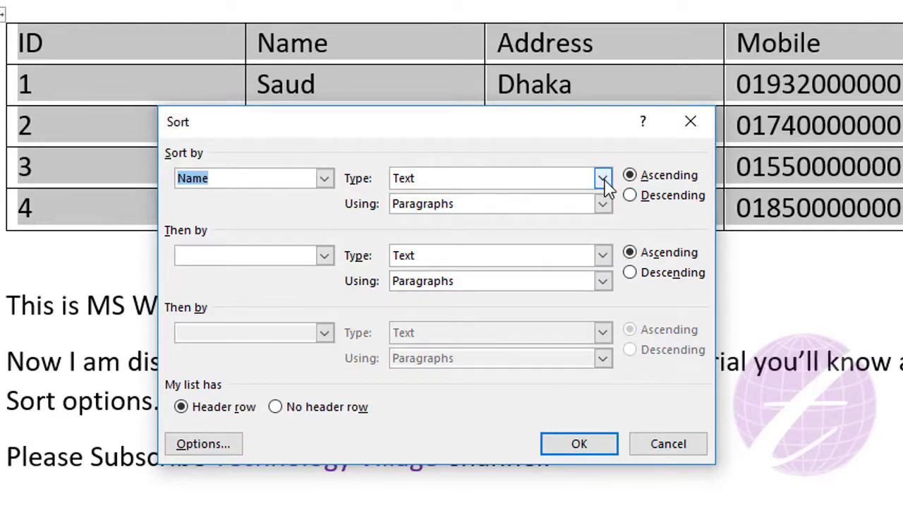
{"action": "left_click", "coordinate": [579, 445]}
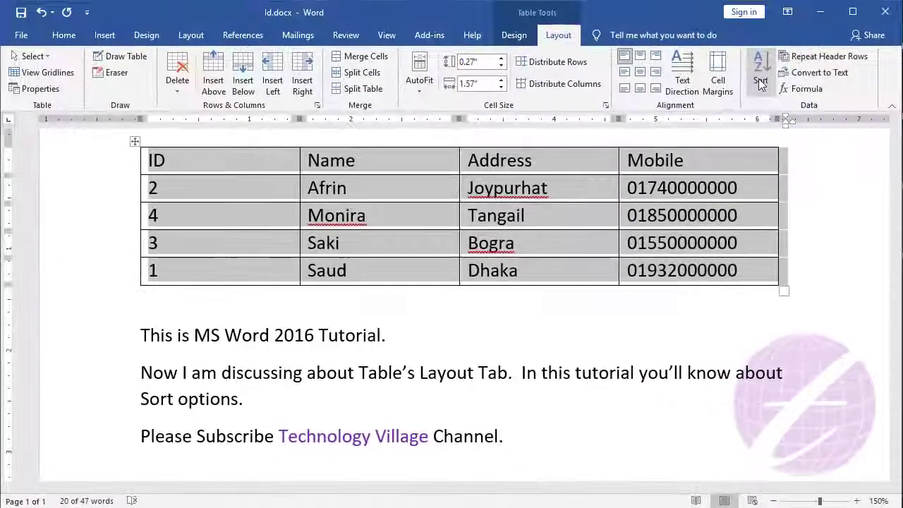
{"action": "left_click", "coordinate": [761, 71]}
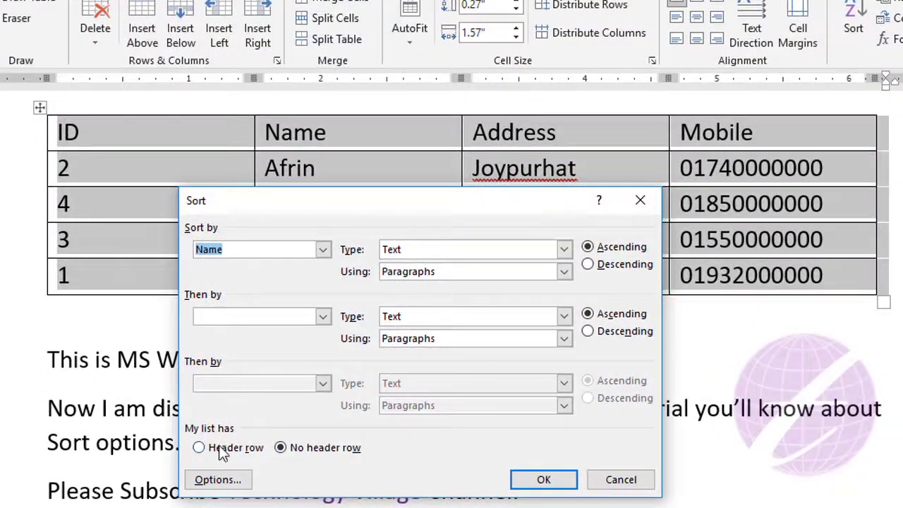
- Re-sort the data rows by Name descending with the header row on top, Saud first
{"action": "left_click", "coordinate": [275, 405]}
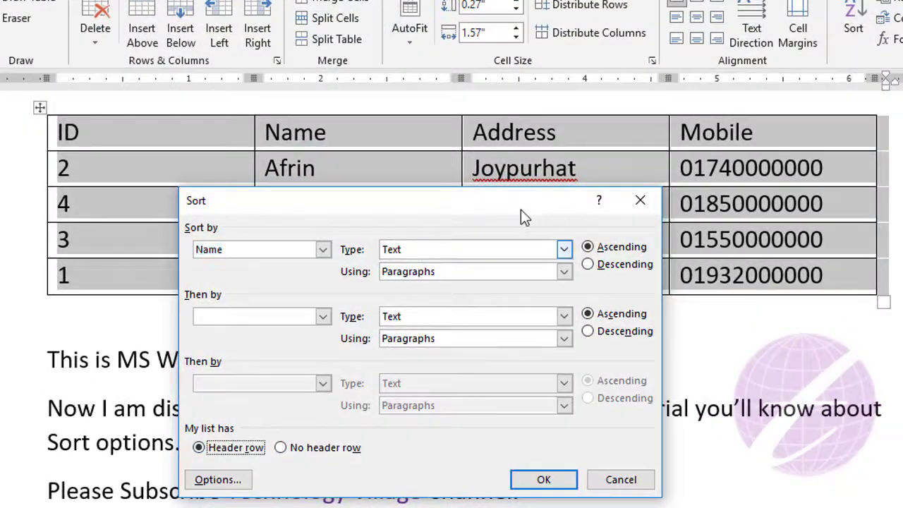
{"action": "left_click", "coordinate": [588, 265]}
{"action": "left_click", "coordinate": [542, 479]}
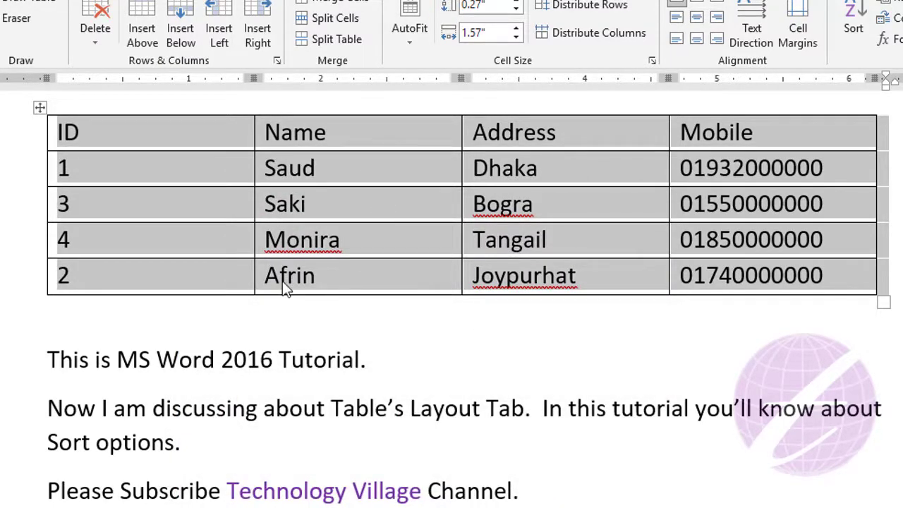
{"action": "left_click", "coordinate": [854, 25]}
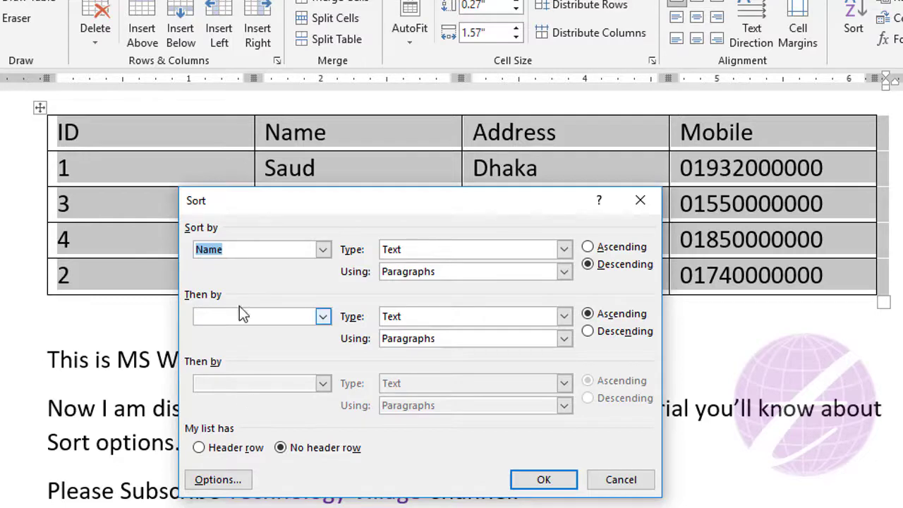
- Cancel the Sort dialog, leaving the Name Z–A order unchanged
{"action": "left_click", "coordinate": [619, 481]}
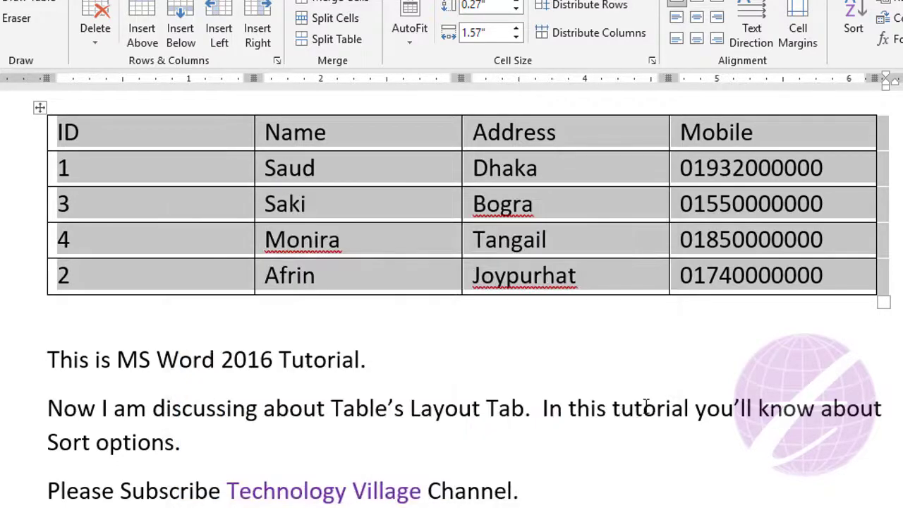